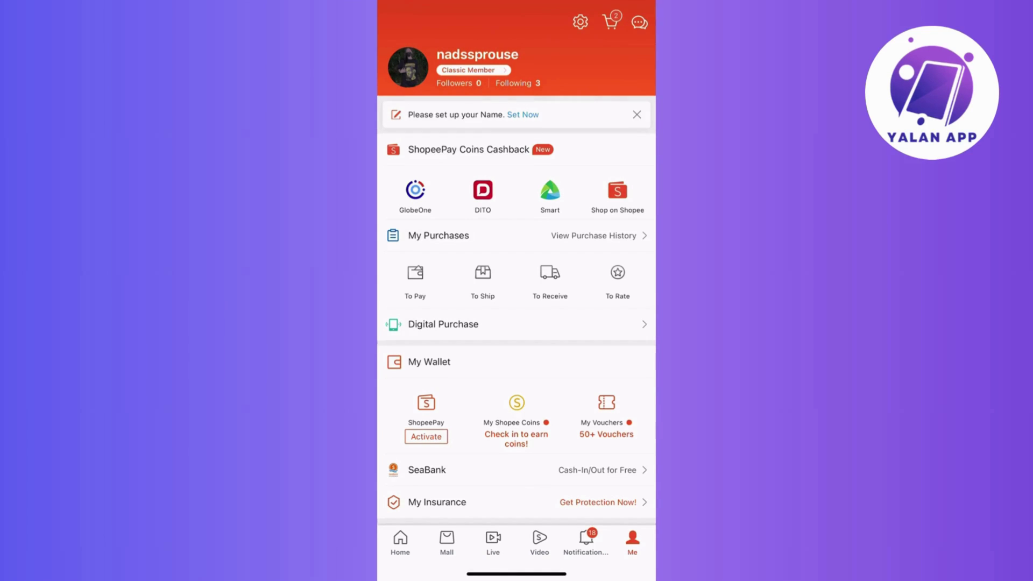
pyautogui.scroll(-3, 517, 263)
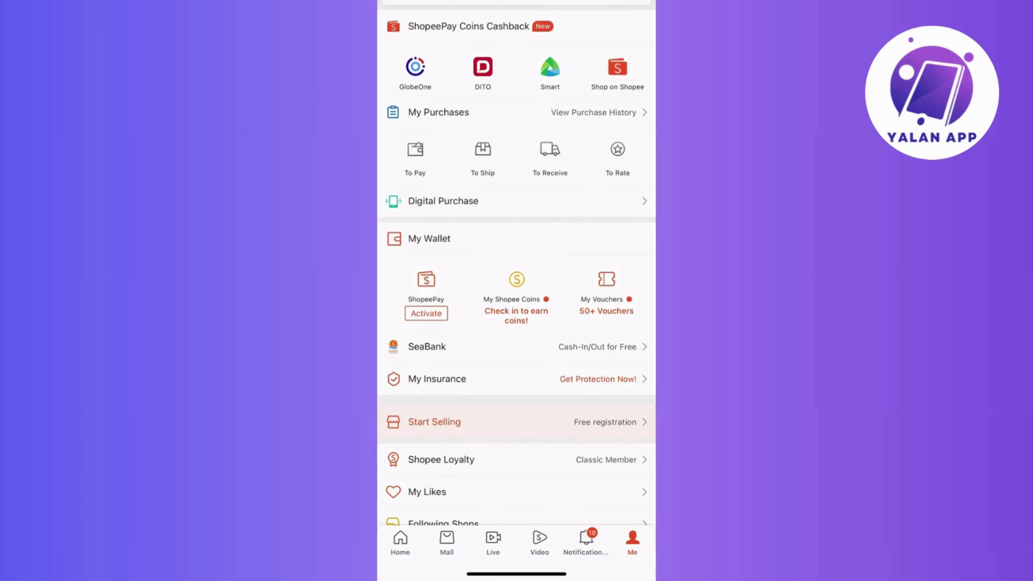
pyautogui.scroll(1, 517, 263)
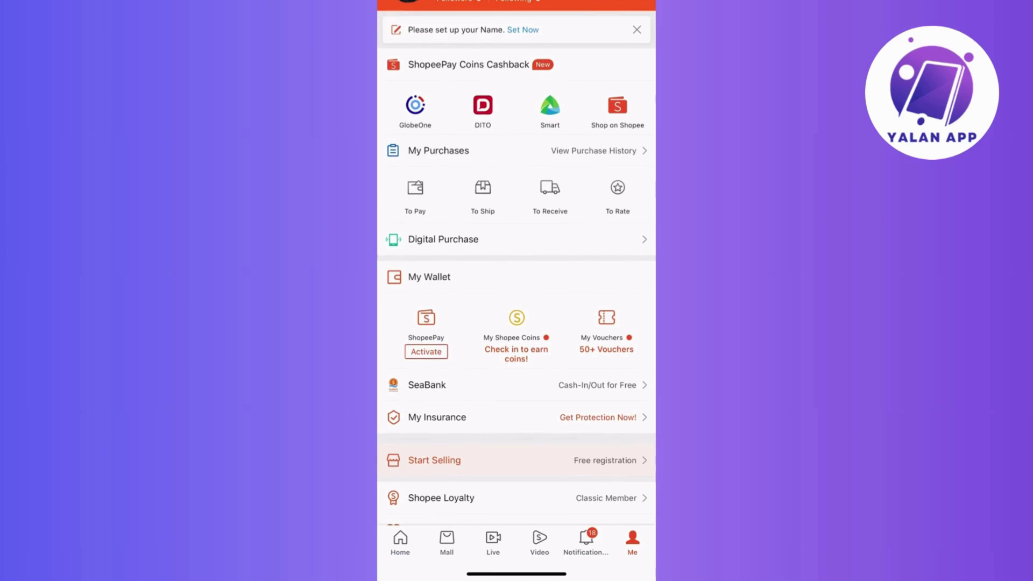
# In My Vouchers, view and close the T&Cs of the ₱150-capped, 30% off and ₱100 off vouchers
pyautogui.click(606, 327)
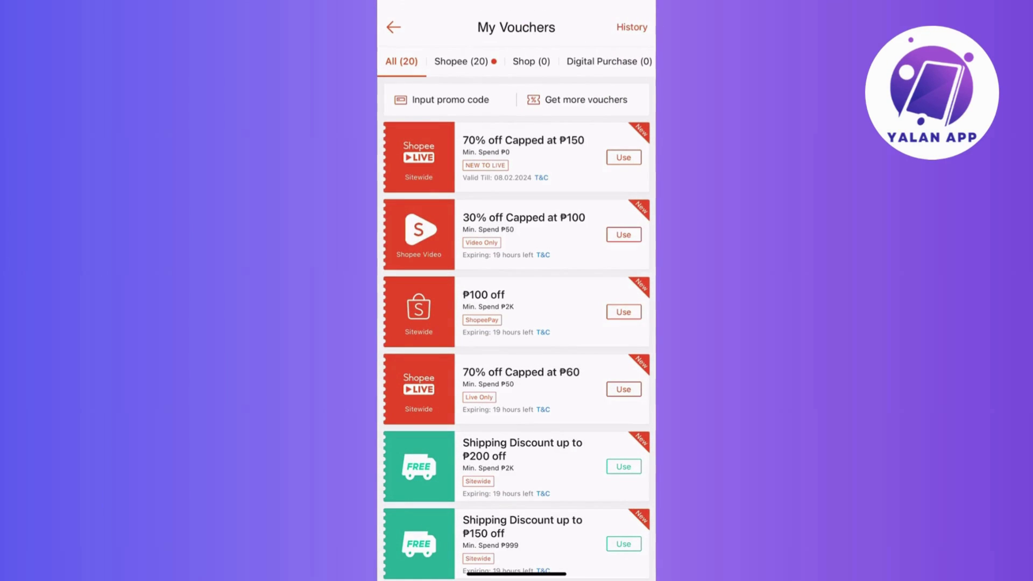
pyautogui.click(542, 177)
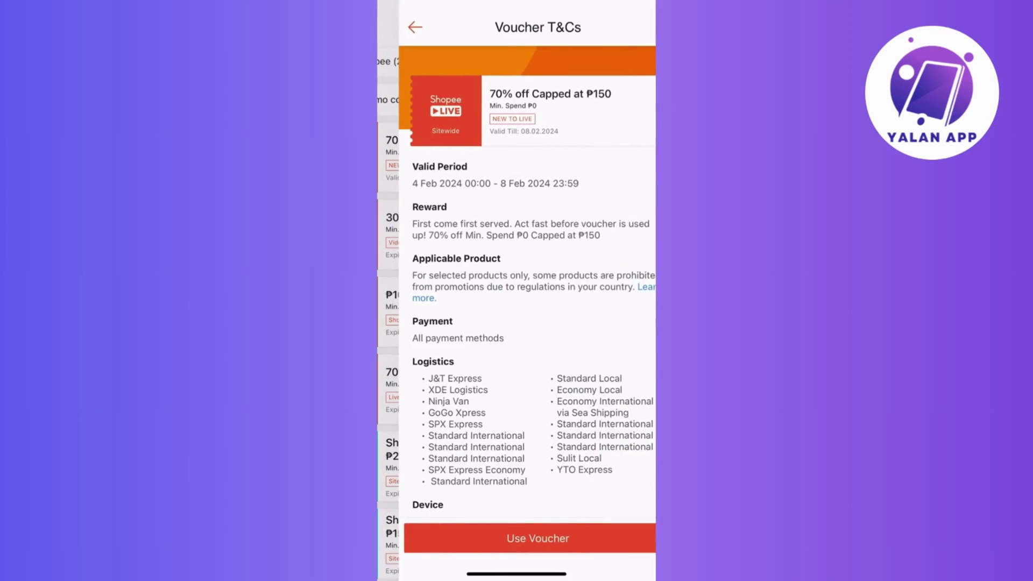
pyautogui.click(542, 255)
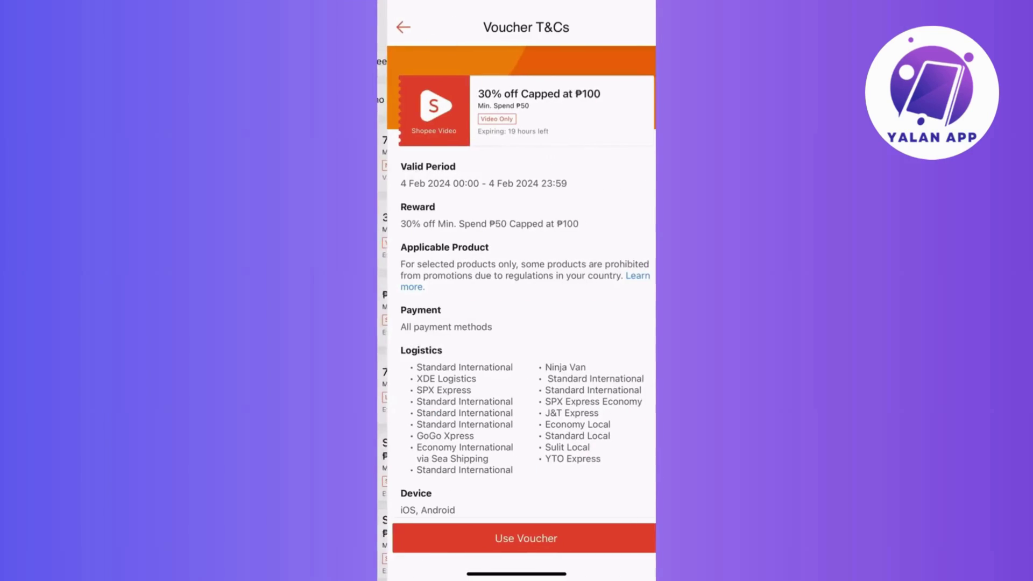
pyautogui.moveTo(384, 290); pyautogui.dragTo(565, 291)
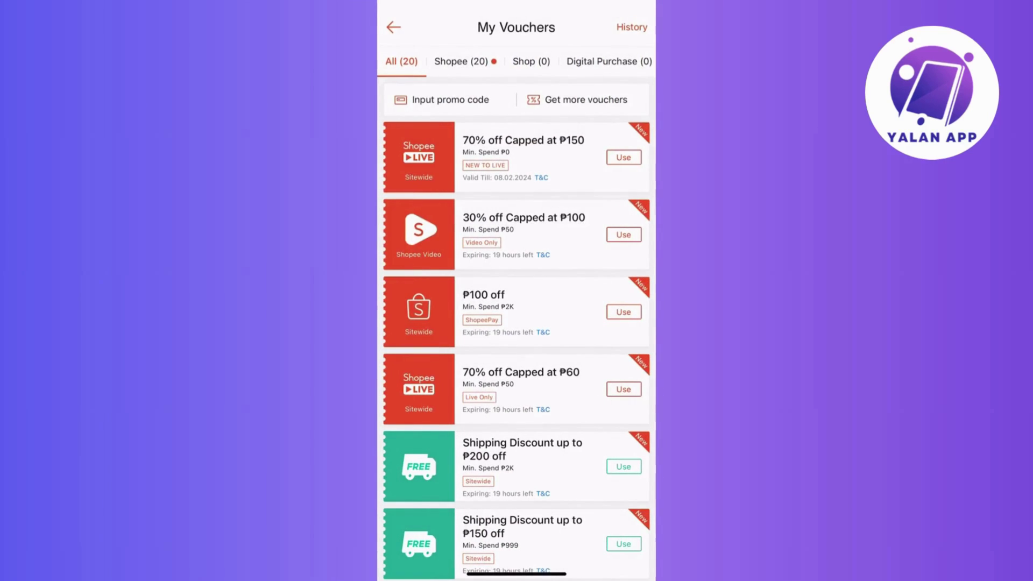
pyautogui.click(542, 331)
pyautogui.moveTo(388, 292); pyautogui.dragTo(646, 291)
pyautogui.scroll(-2, 516, 322)
pyautogui.click(543, 293)
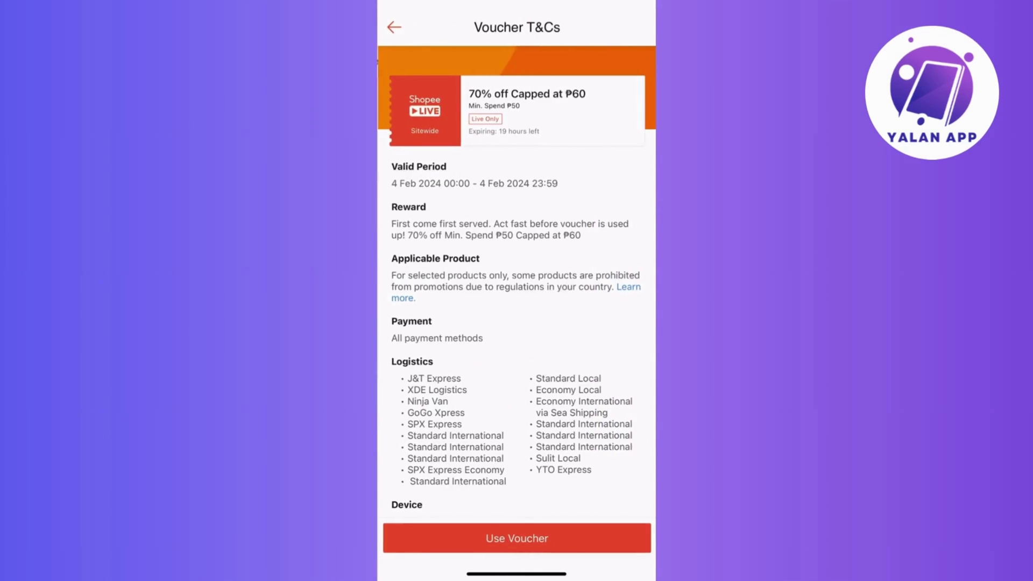
pyautogui.scroll(-3, 517, 323)
pyautogui.scroll(1, 516, 282)
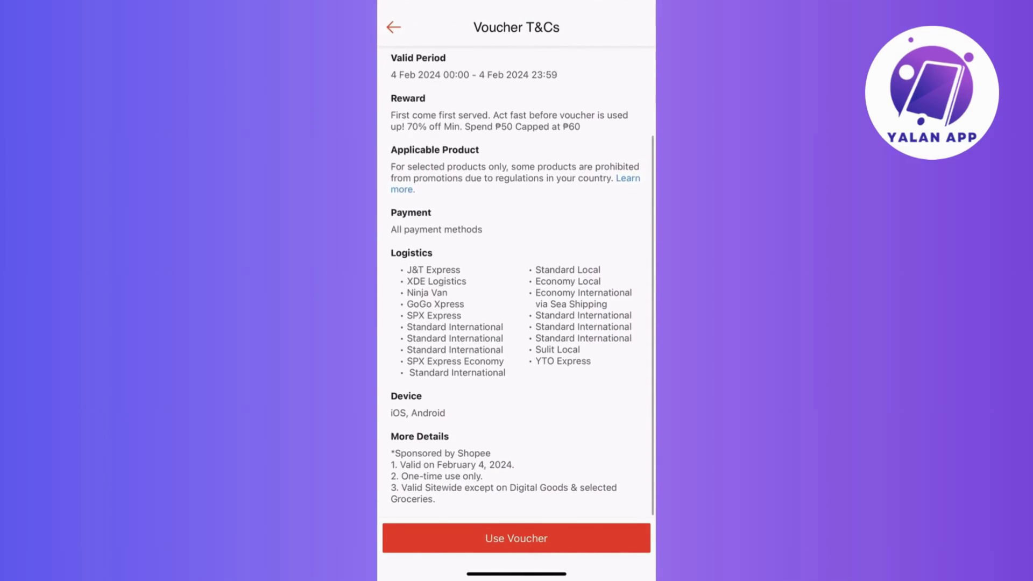
pyautogui.scroll(-3, 517, 283)
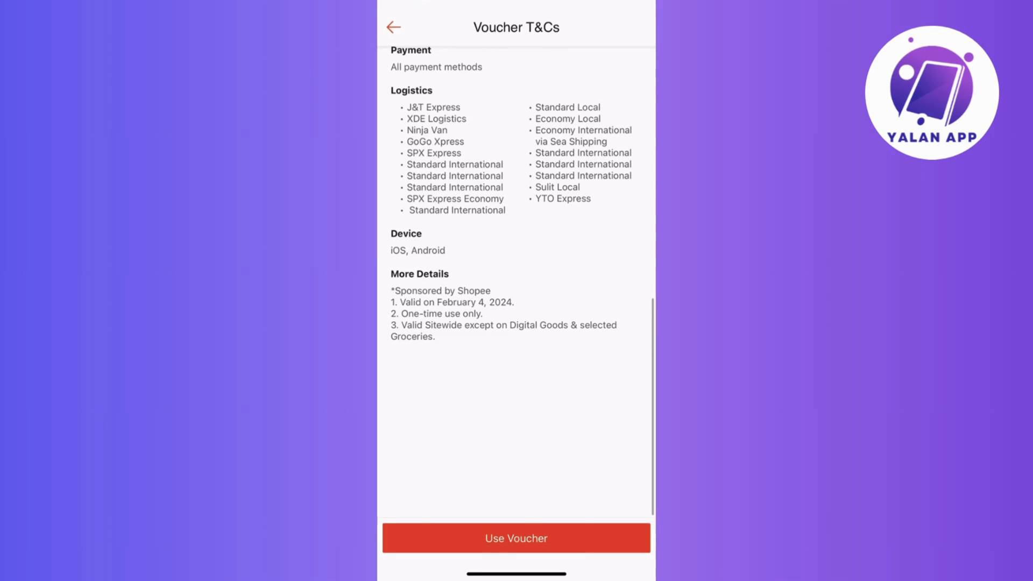
pyautogui.scroll(3, 516, 274)
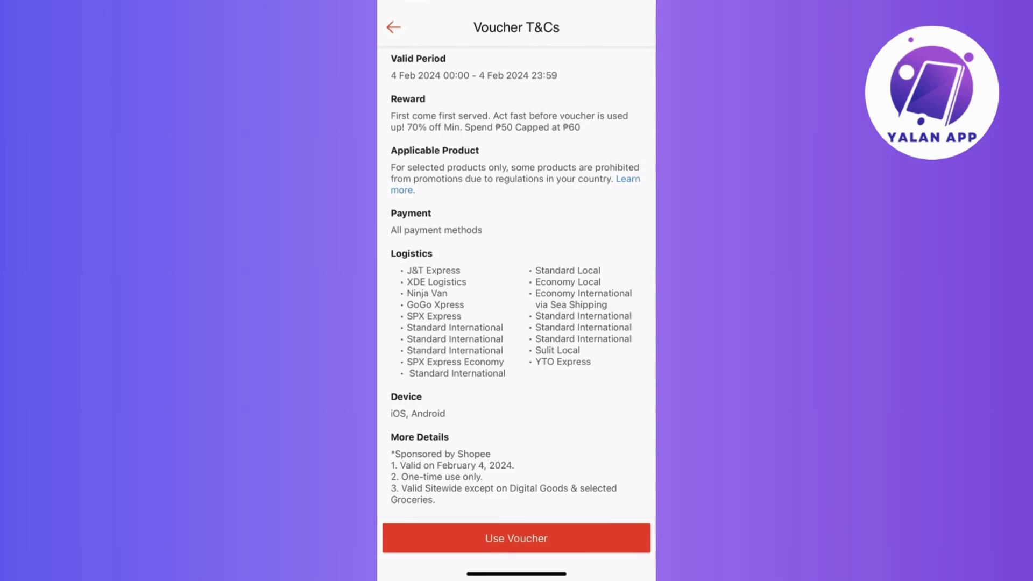
# Switch to the App Store and open the Shopee PH listing with its 3.18.22 update
pyautogui.moveTo(517, 573); pyautogui.dragTo(516, 364)
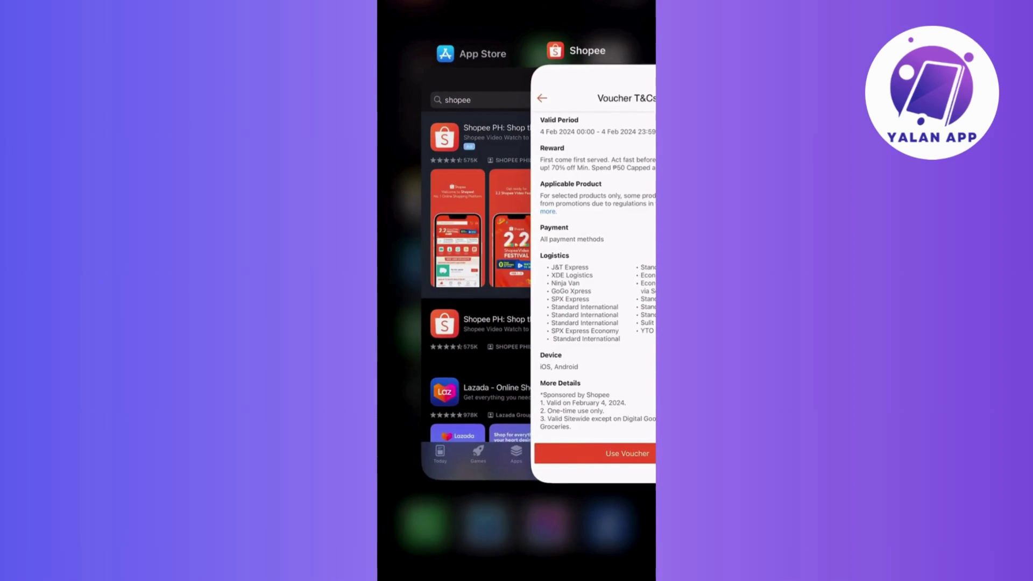
pyautogui.click(477, 242)
pyautogui.click(484, 74)
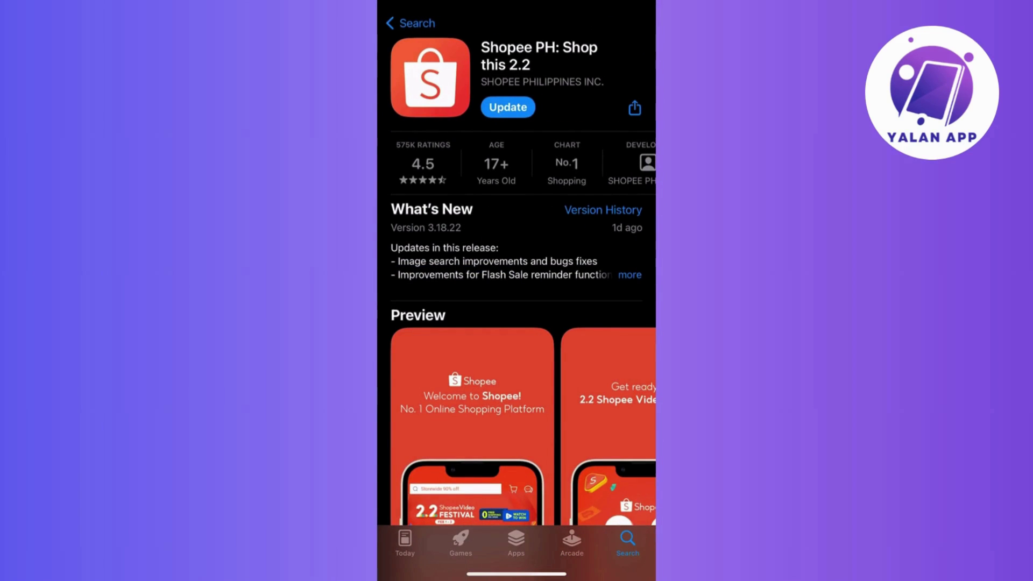
pyautogui.scroll(-1, 516, 263)
pyautogui.scroll(1, 517, 263)
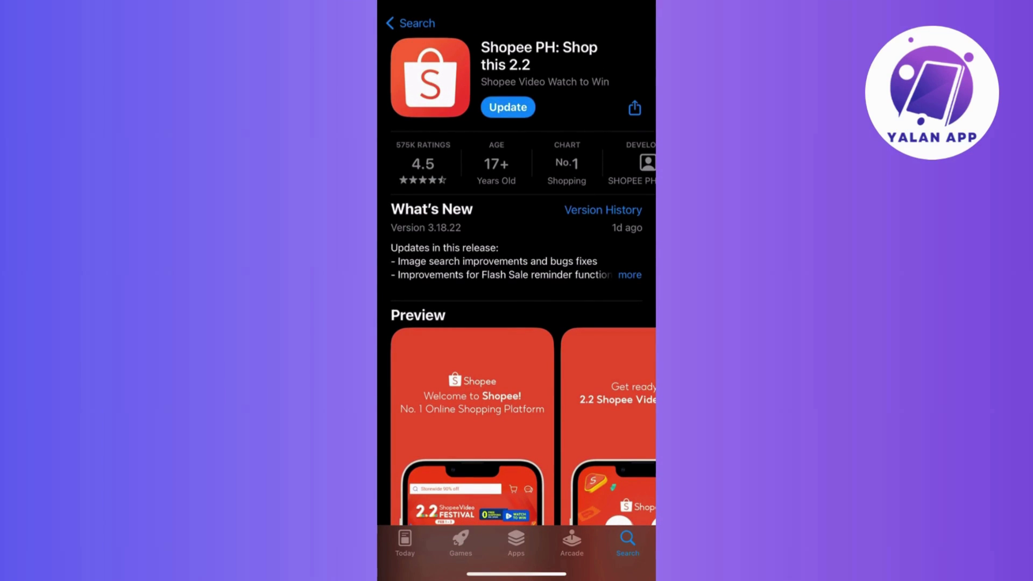
# Return to Shopee and back out of the voucher terms and vouchers list to the account page
pyautogui.moveTo(452, 573); pyautogui.dragTo(646, 573)
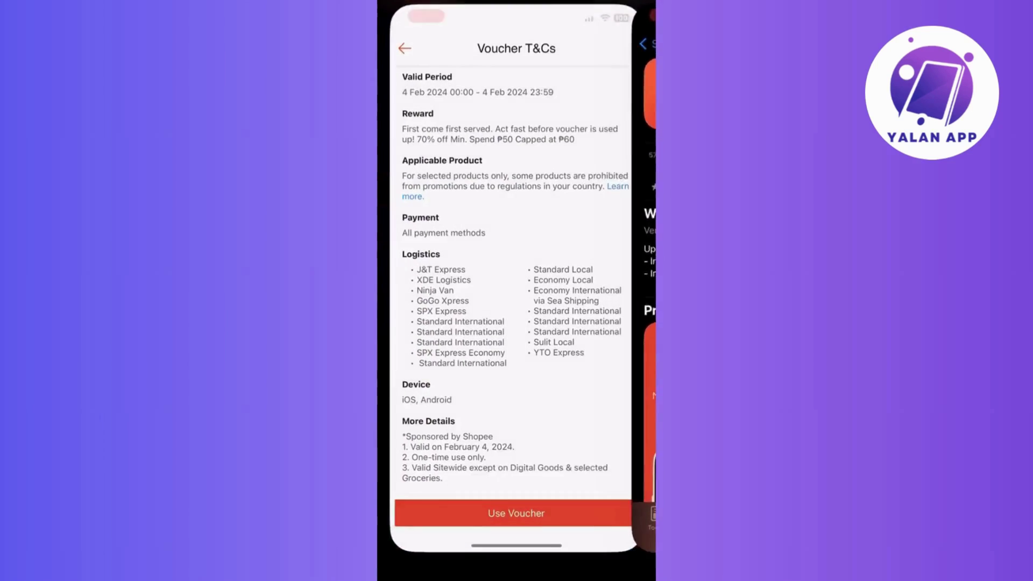
pyautogui.click(393, 27)
pyautogui.click(393, 27)
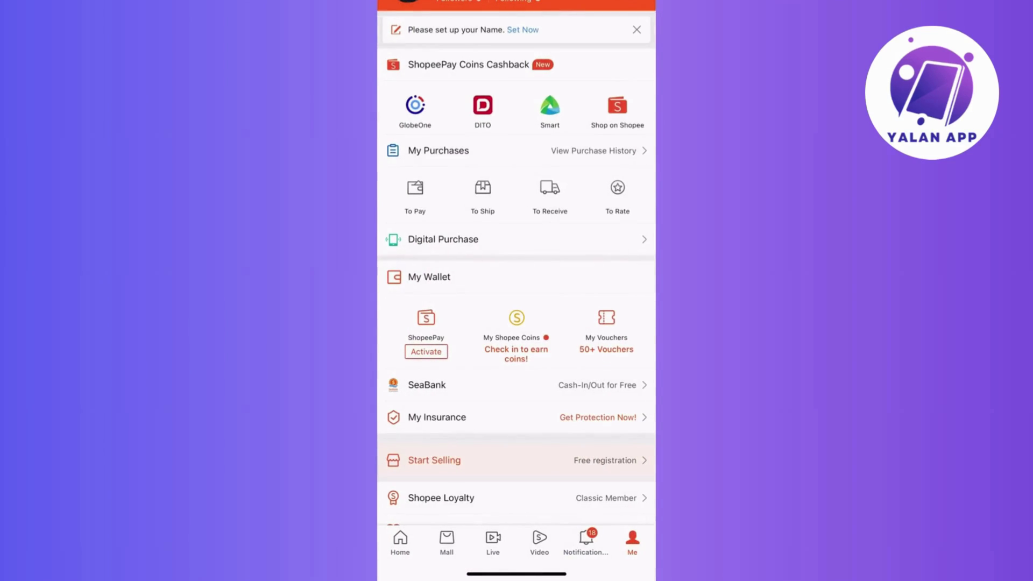
pyautogui.scroll(-3, 517, 291)
pyautogui.scroll(-2, 517, 291)
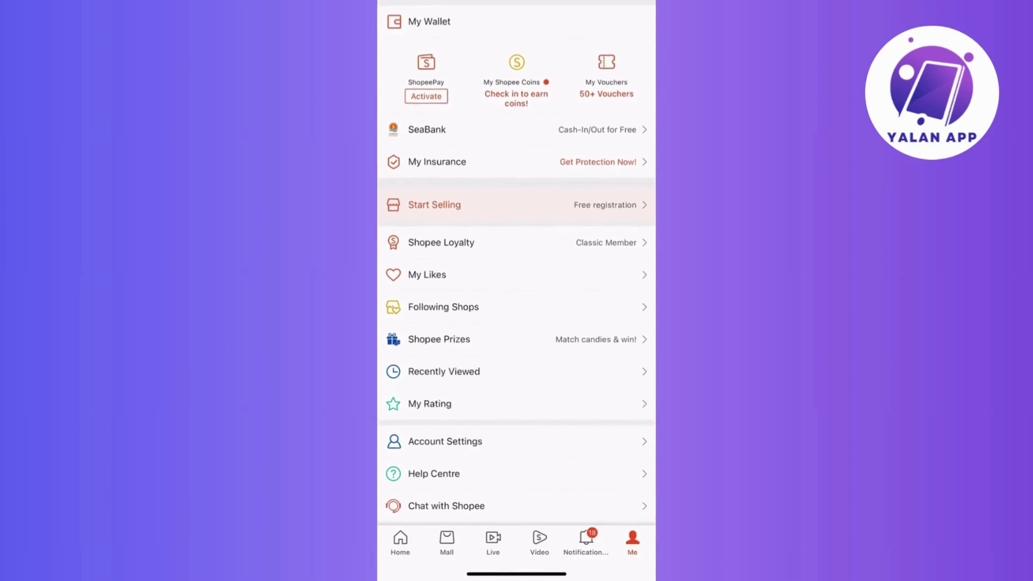